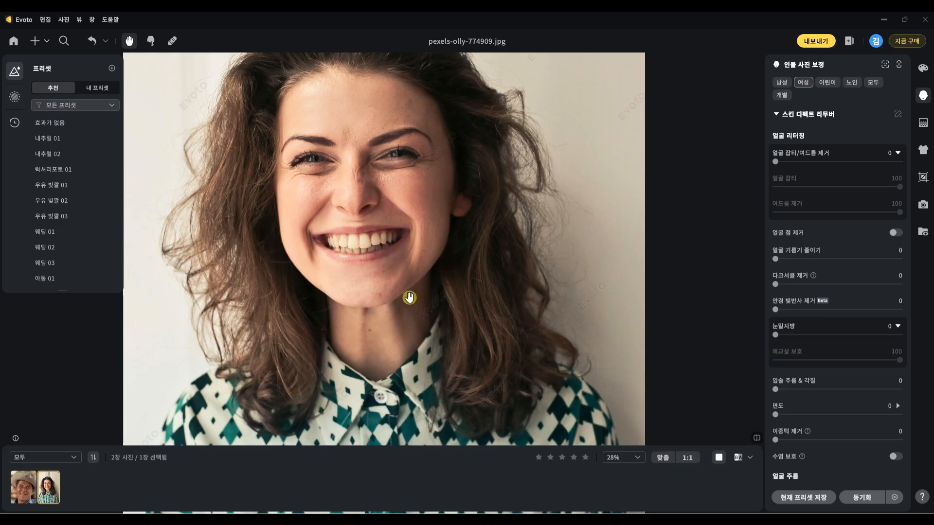
Open the portrait of the man in the cowboy hat and set its forehead wrinkle removal (이마 주름 제거) to 100.
click(24, 488)
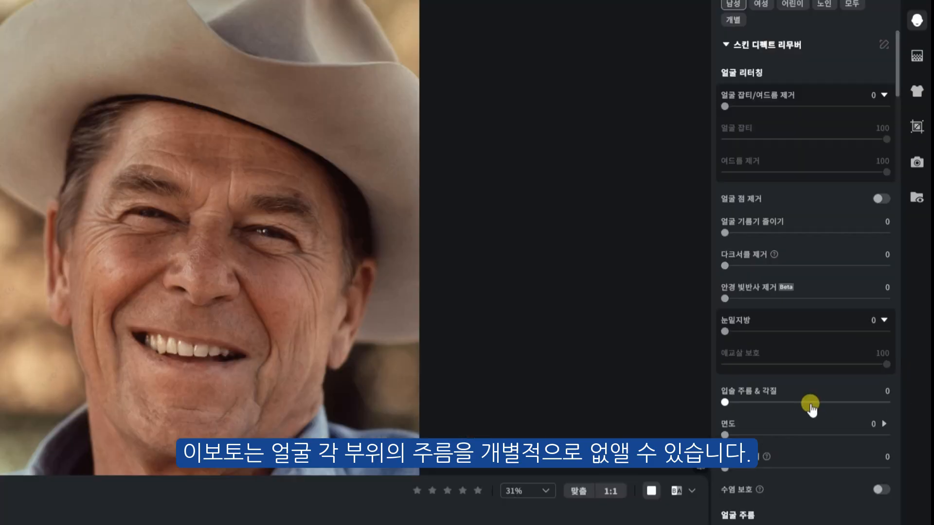
scroll(841, 390, down, 5)
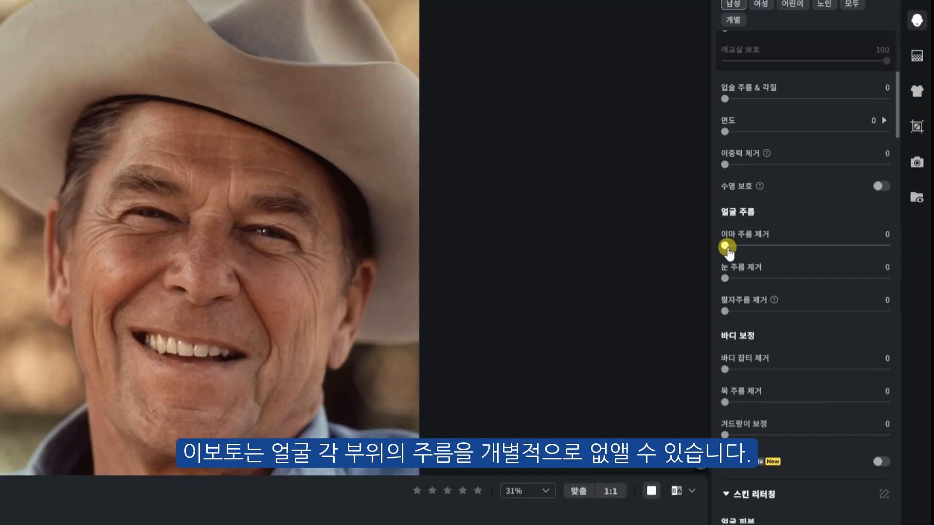
drag(726, 248, 884, 245)
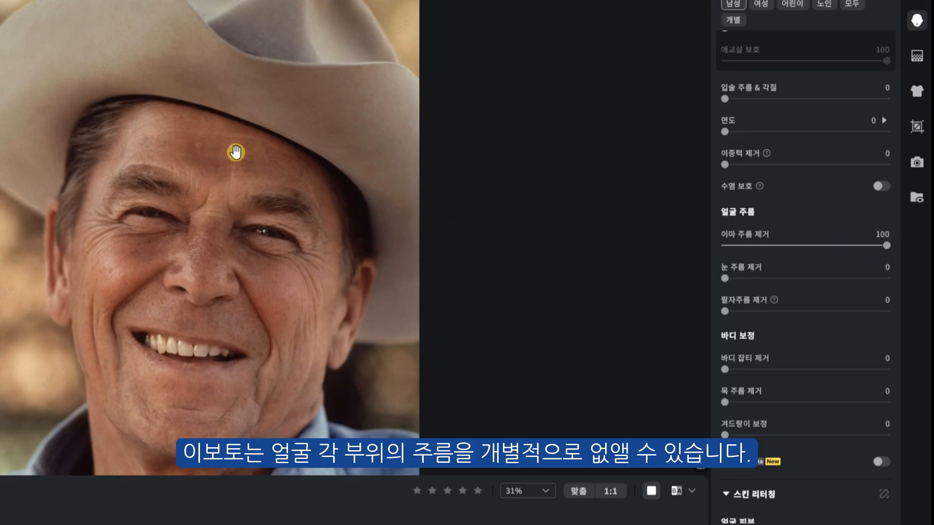
drag(885, 245, 904, 248)
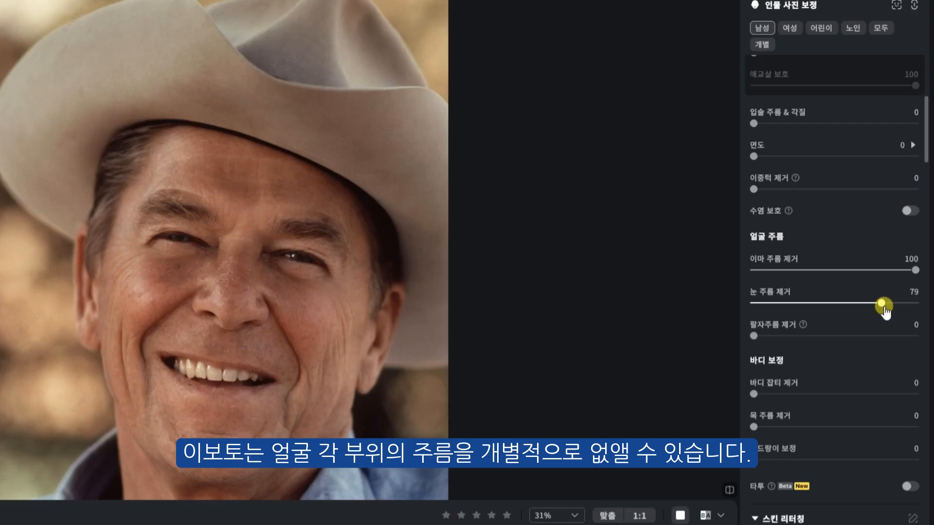
Set the man's eye wrinkle removal (눈 주름 제거) to 80 and nasolabial fold removal (팔자주름 제거) to 90.
mouse_move(883, 307)
mouse_down()
mouse_move(830, 313)
mouse_move(834, 303)
mouse_move(869, 311)
mouse_up()
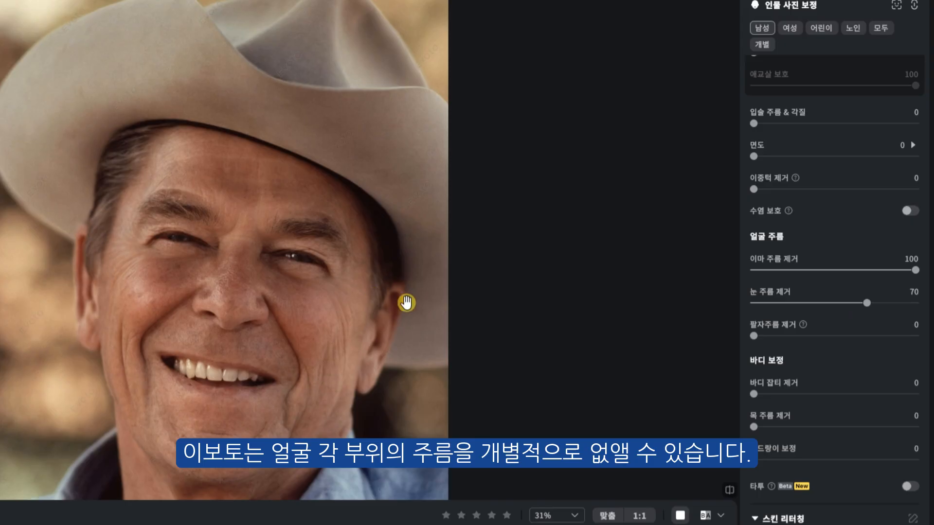
drag(866, 302, 882, 303)
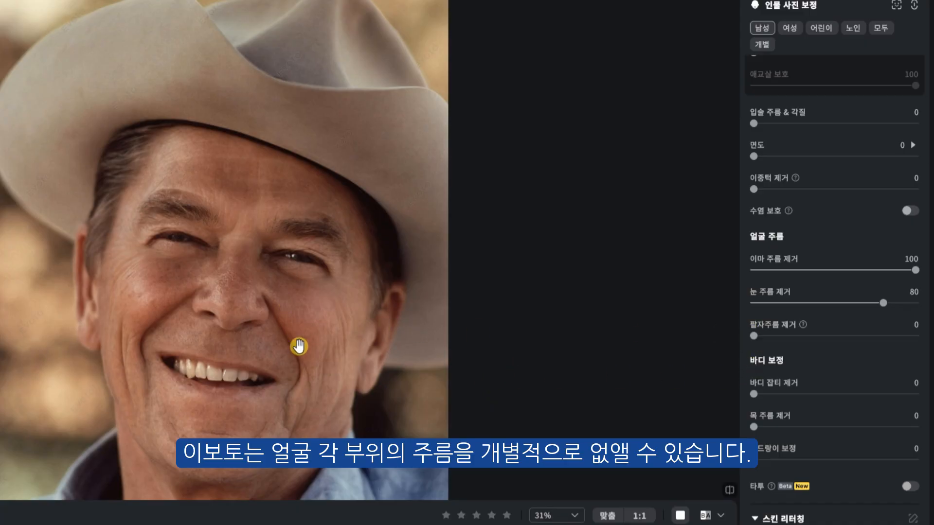
drag(761, 342, 883, 342)
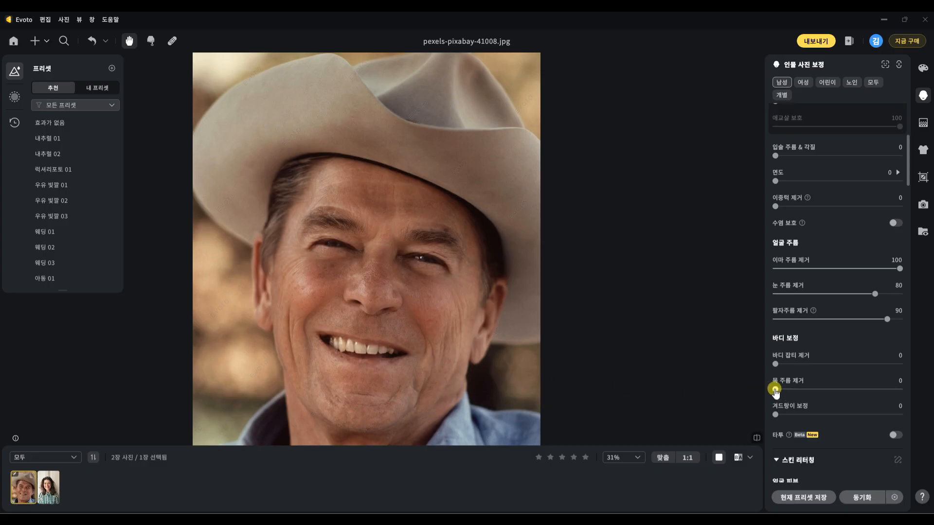
Set the man's neck wrinkle removal (목 주름 제거) to 100.
drag(775, 389, 900, 390)
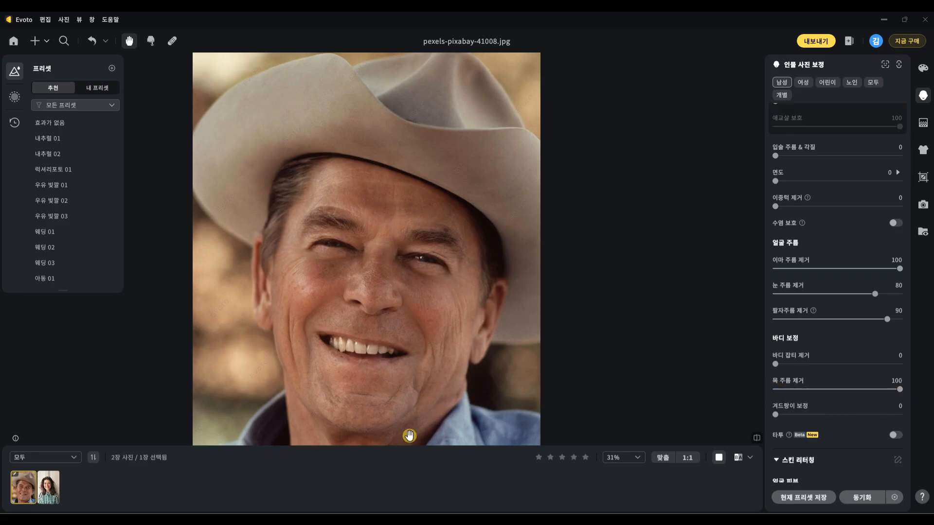
click(830, 390)
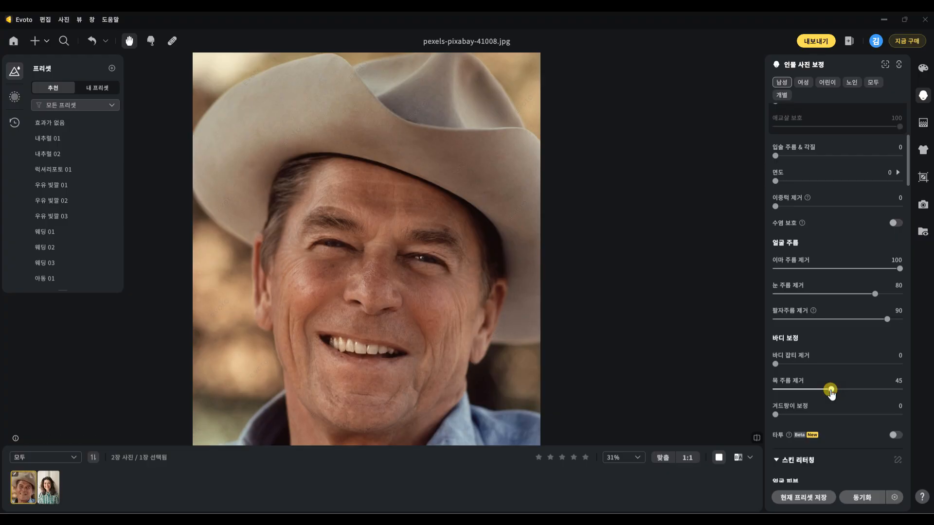
drag(831, 391, 917, 390)
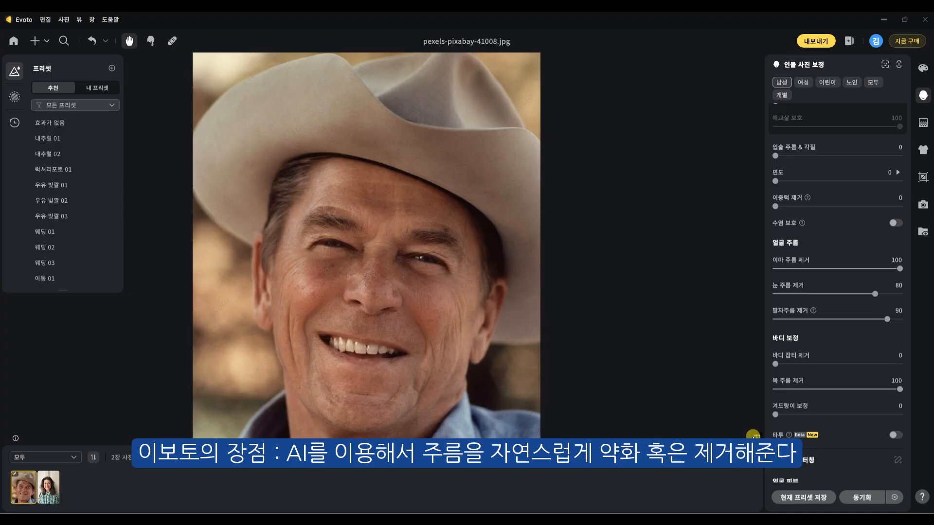
Compare the original and retouched versions of the man's forehead and eye area up close.
click(756, 436)
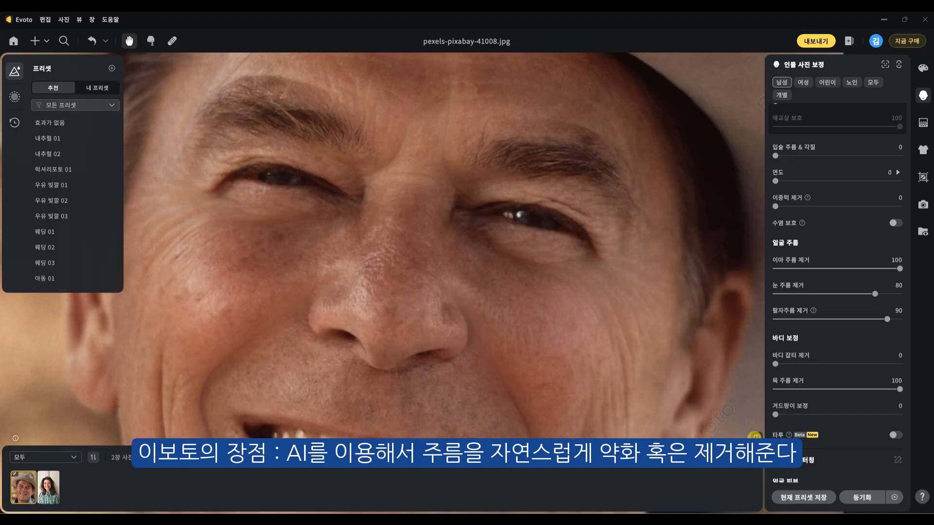
click(755, 437)
click(755, 434)
click(755, 435)
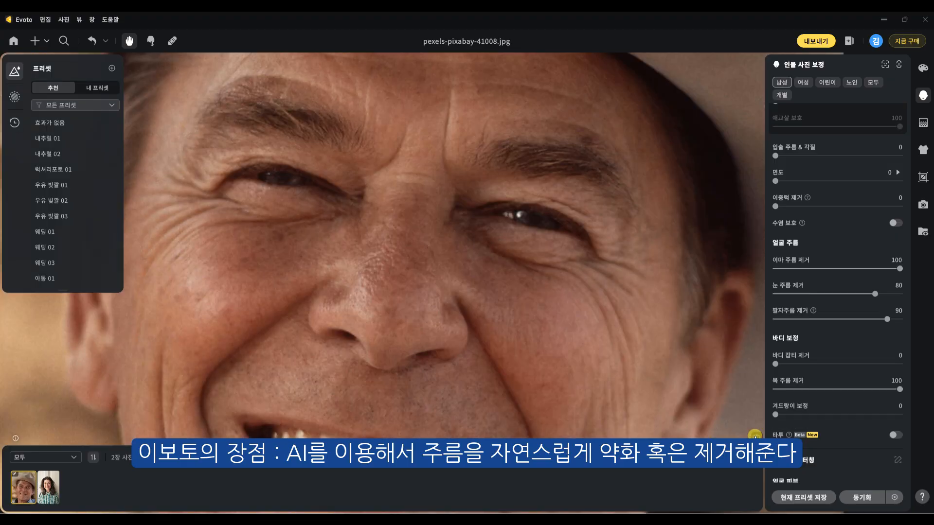
click(754, 434)
click(755, 434)
click(755, 434)
click(755, 434)
drag(548, 292, 571, 298)
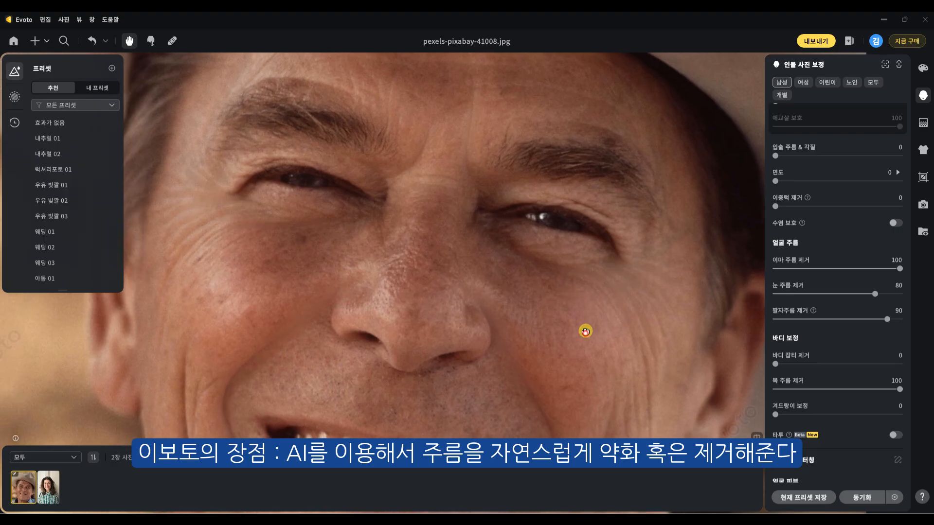
Inspect the wrinkle retouching around the man's mouth, chin and neck against the original, ending with the whole portrait.
drag(585, 357, 586, 324)
scroll(586, 323, down, 5)
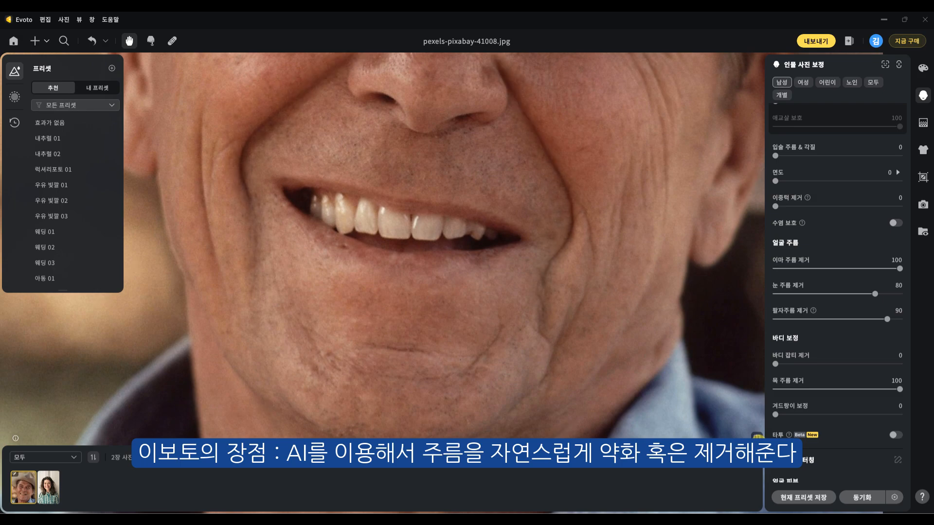
scroll(600, 313, down, 1)
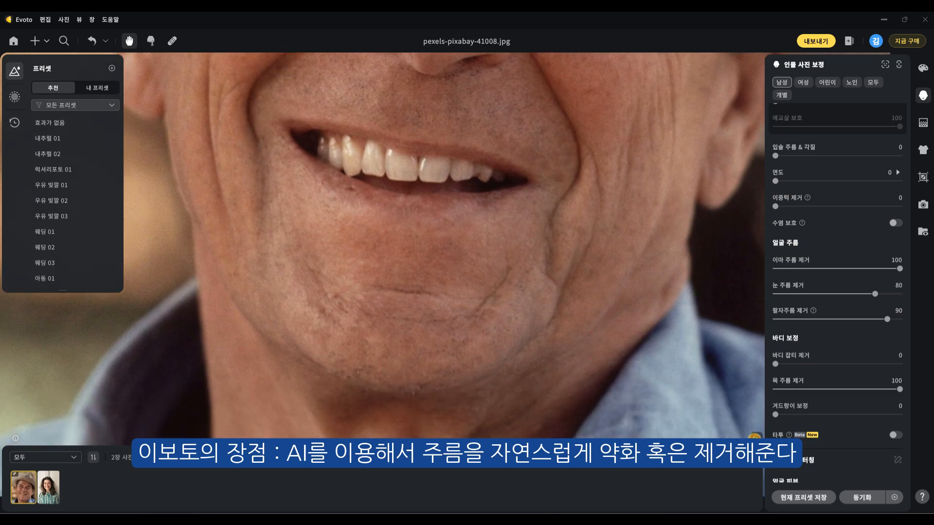
scroll(745, 418, up, 2)
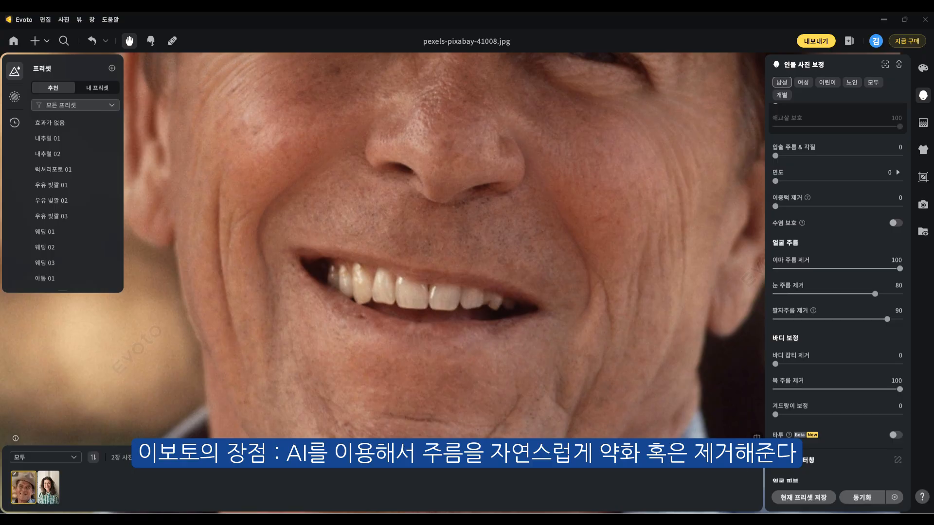
click(755, 437)
scroll(681, 292, down, 2)
drag(681, 292, 625, 443)
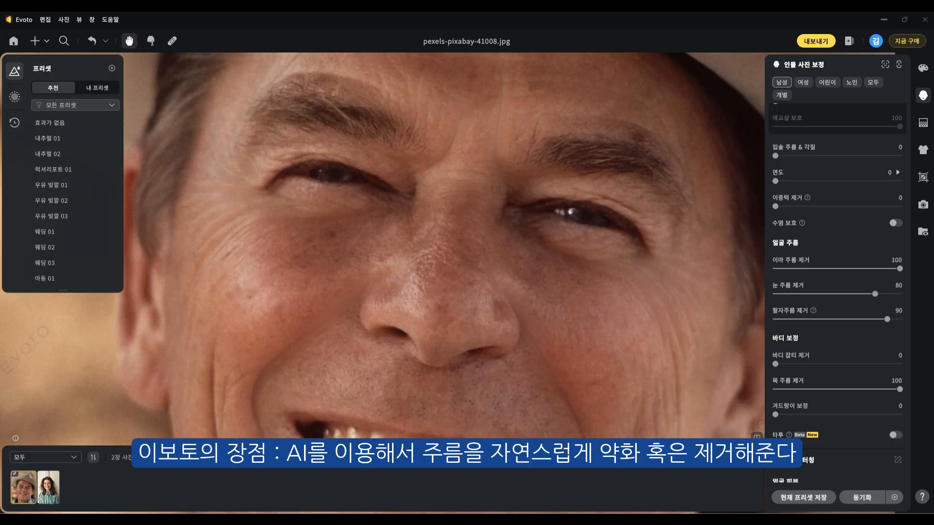
scroll(624, 443, down, 5)
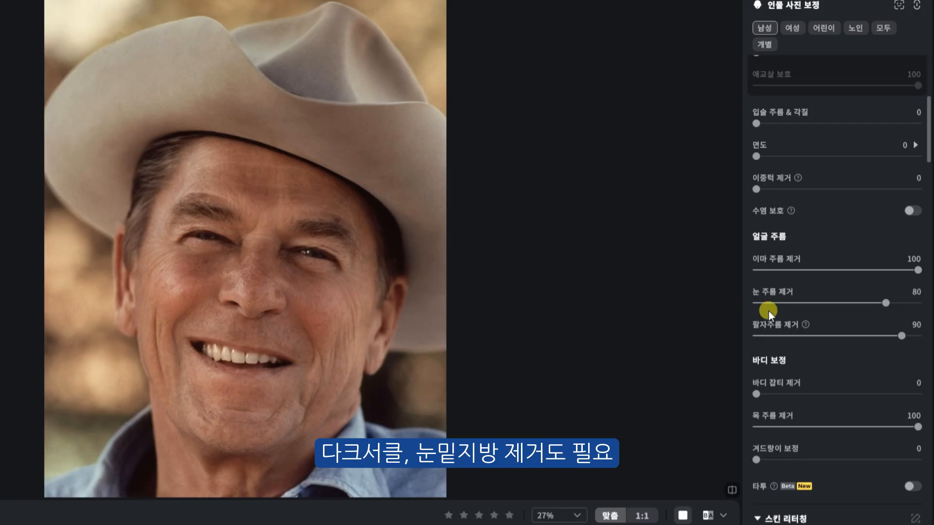
Set the man's dark circle removal (다크서클 제거) to 70 and under-eye fat reduction (눈밑지방) to 70.
scroll(823, 283, up, 5)
scroll(824, 283, up, 2)
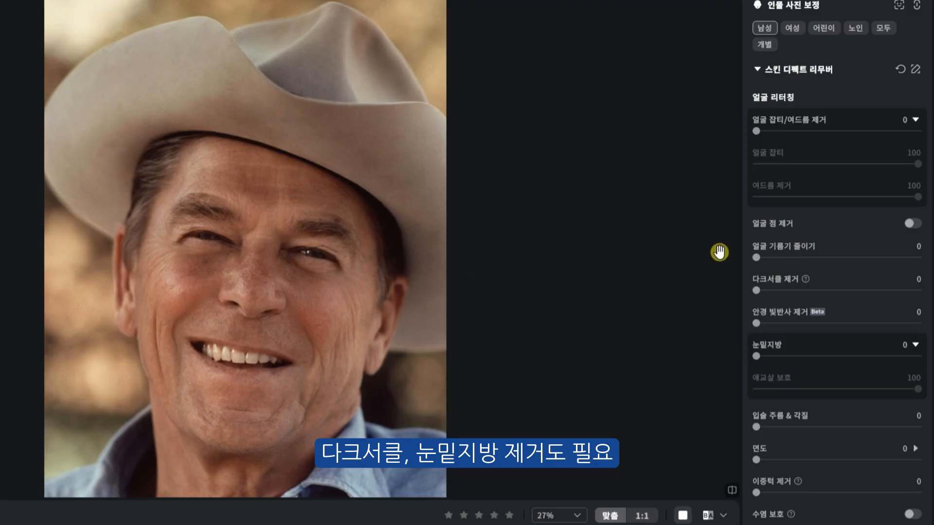
drag(756, 291, 874, 299)
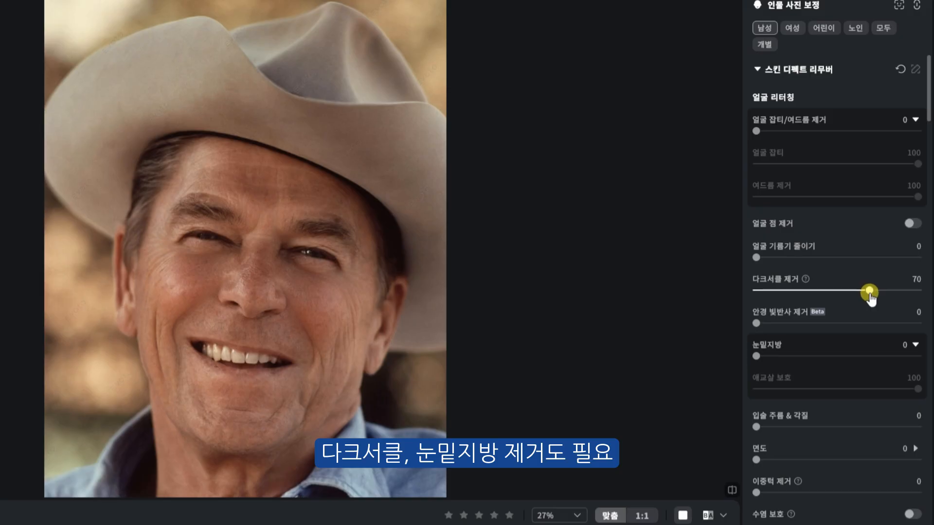
drag(756, 356, 871, 357)
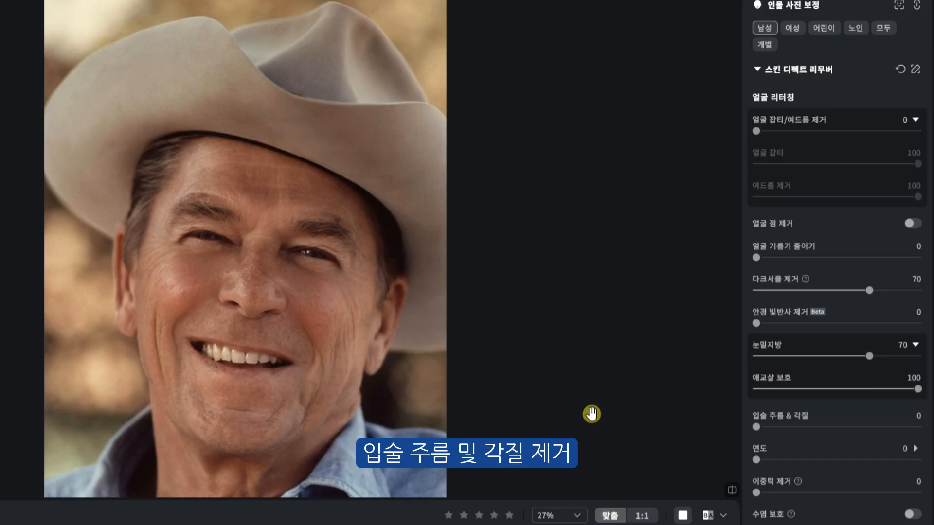
Set the lip wrinkle and flaking removal (입술 주름 & 각질) to 70 and show the whole portrait again.
scroll(589, 421, up, 2)
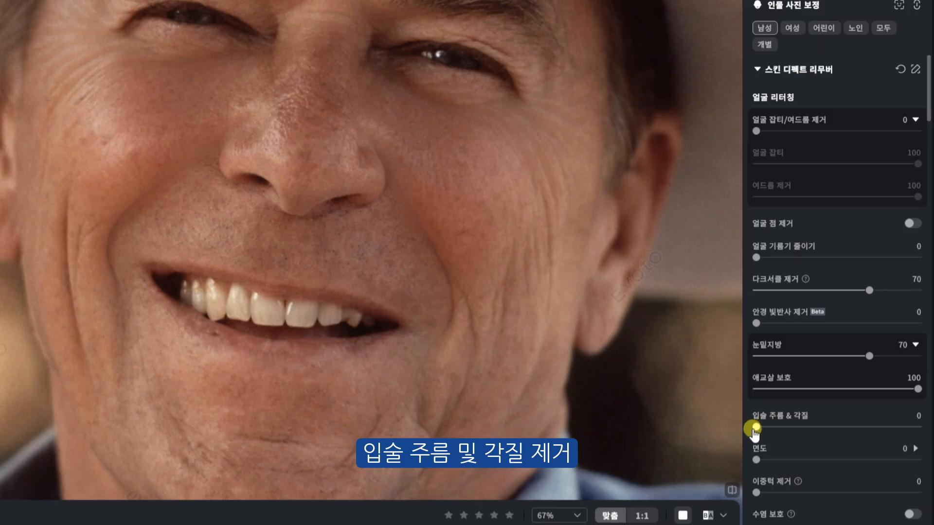
drag(756, 427, 870, 438)
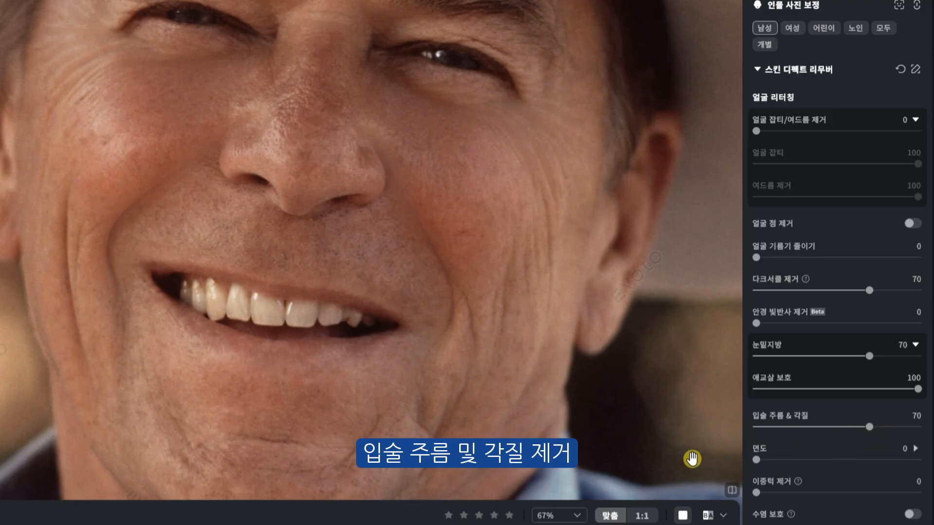
click(641, 514)
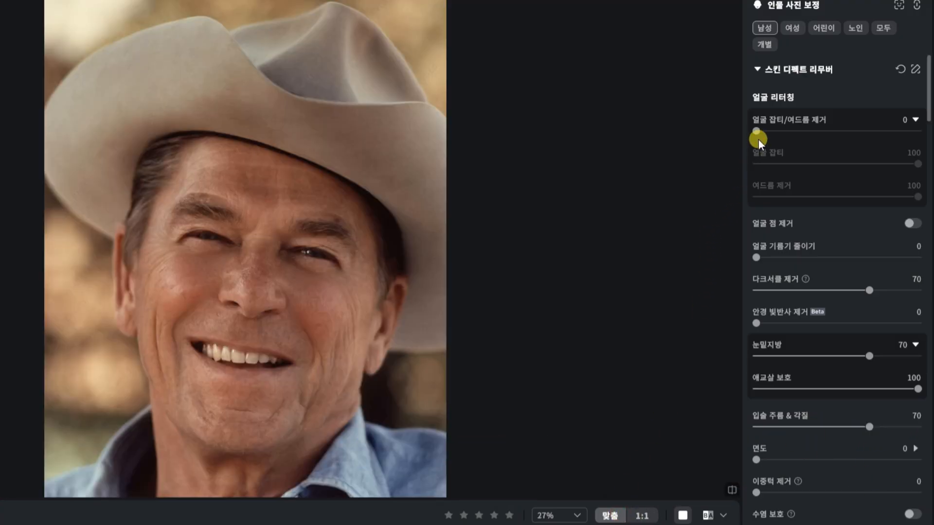
Set the man's facial blemish and acne removal (얼굴 잡티/여드름 제거) to 80.
drag(756, 132, 490, 236)
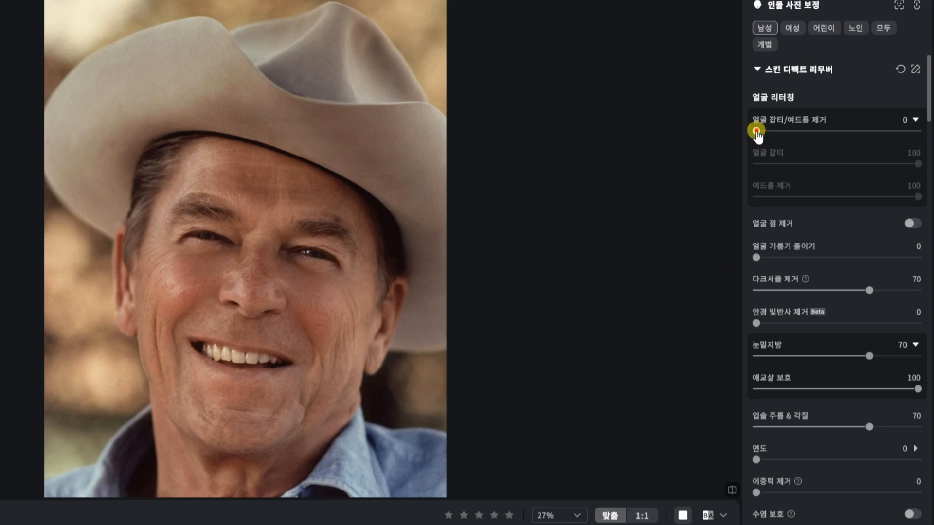
drag(756, 131, 892, 133)
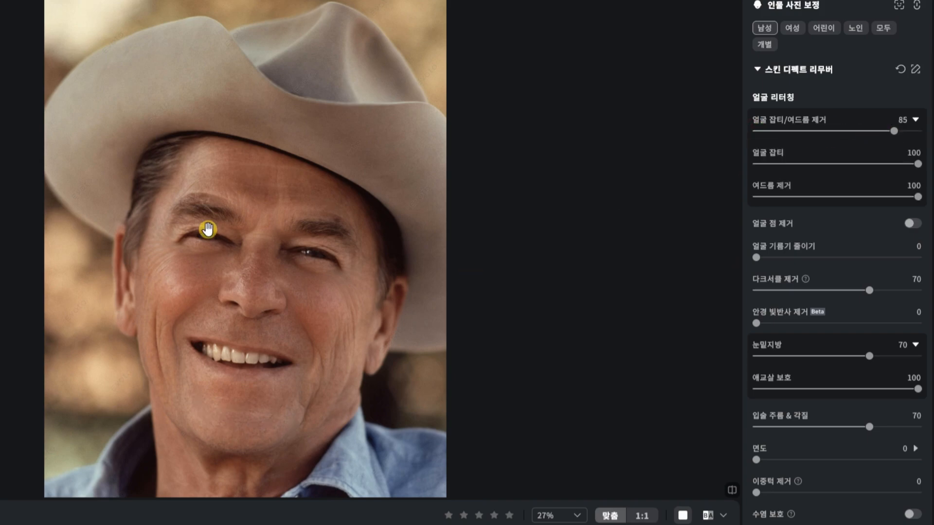
drag(894, 131, 892, 132)
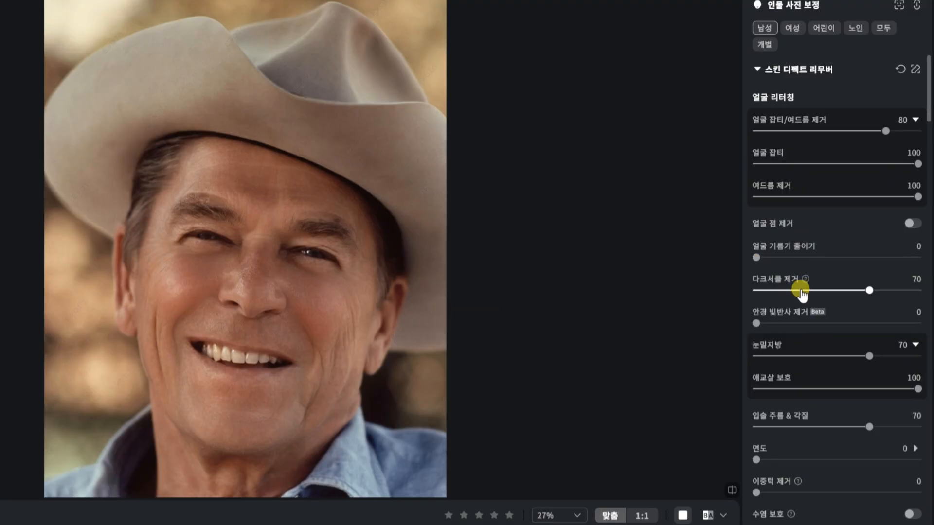
Increase the smooth texture (매끄러운 텍스처) of the man's facial skin.
scroll(773, 268, down, 10)
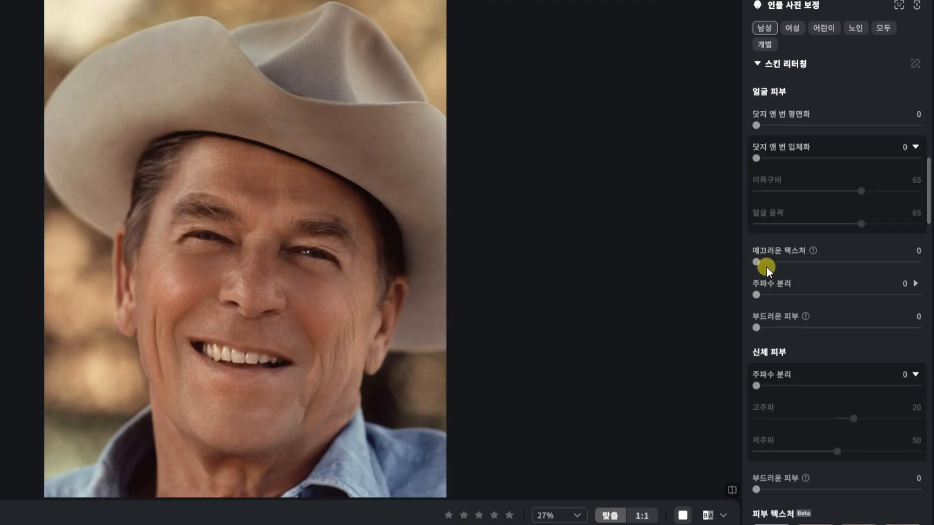
drag(756, 263, 836, 261)
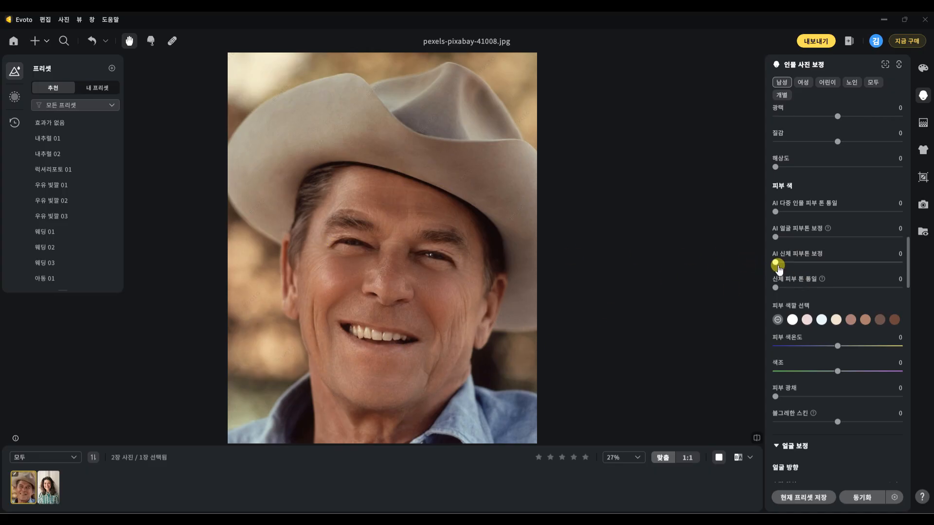
drag(787, 267, 778, 239)
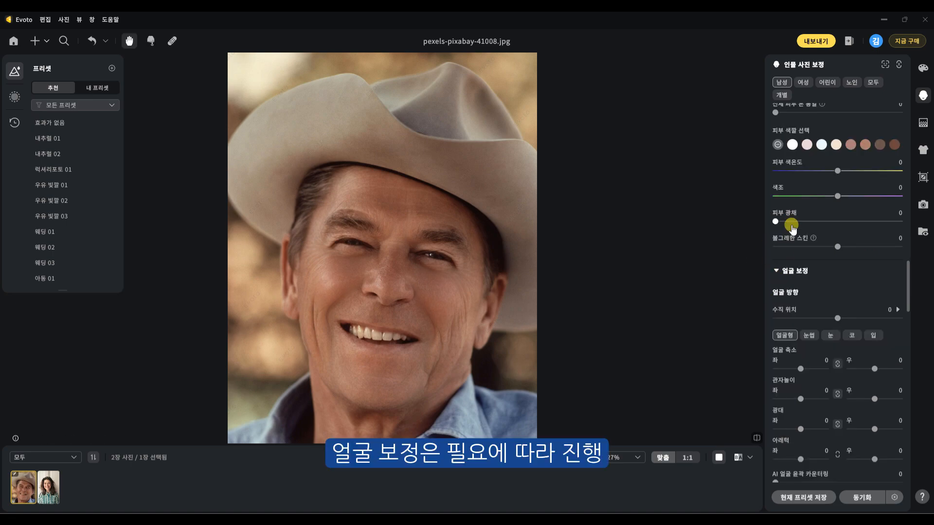
Darken the man's gray hair with the gray hair dyeing adjustment (새치 염색).
scroll(805, 293, down, 1)
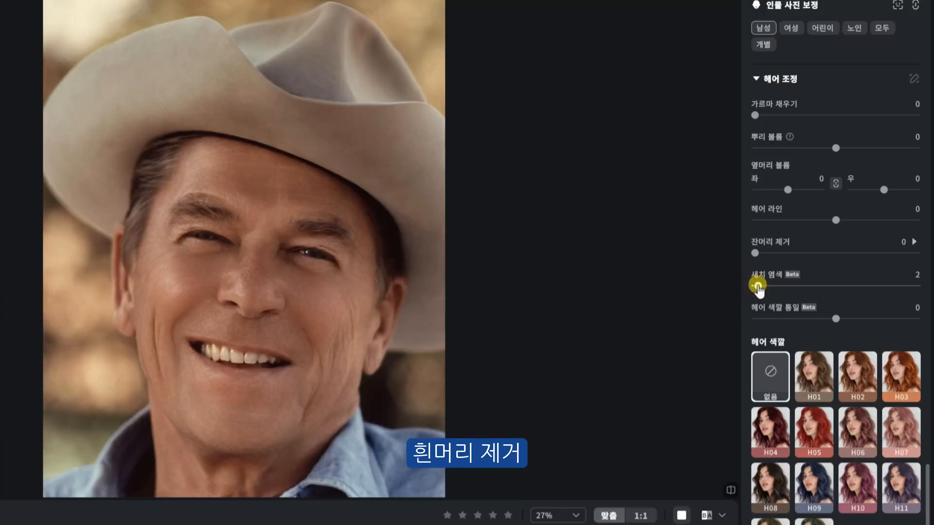
drag(758, 287, 837, 288)
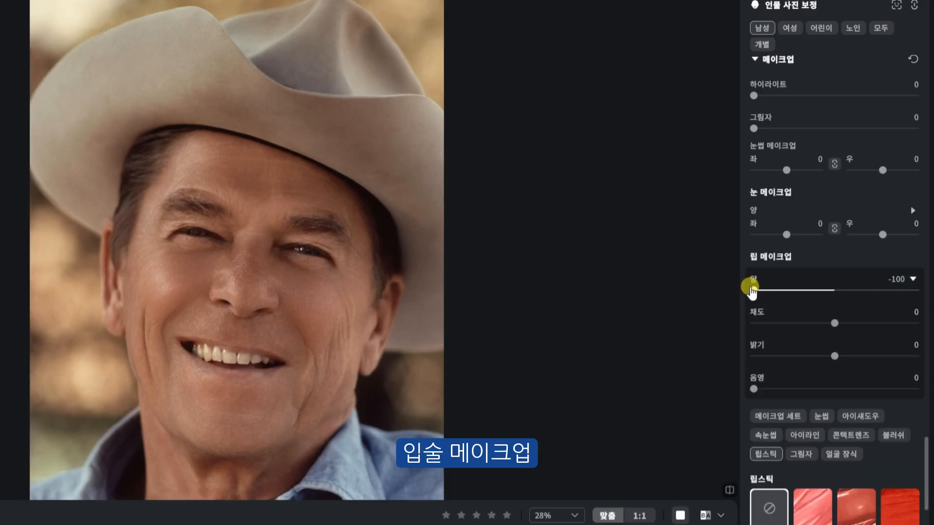
Set the man's lip makeup amount (양) to 50 and saturation (채도) to 35, and add slight shading (음영).
drag(752, 291, 818, 295)
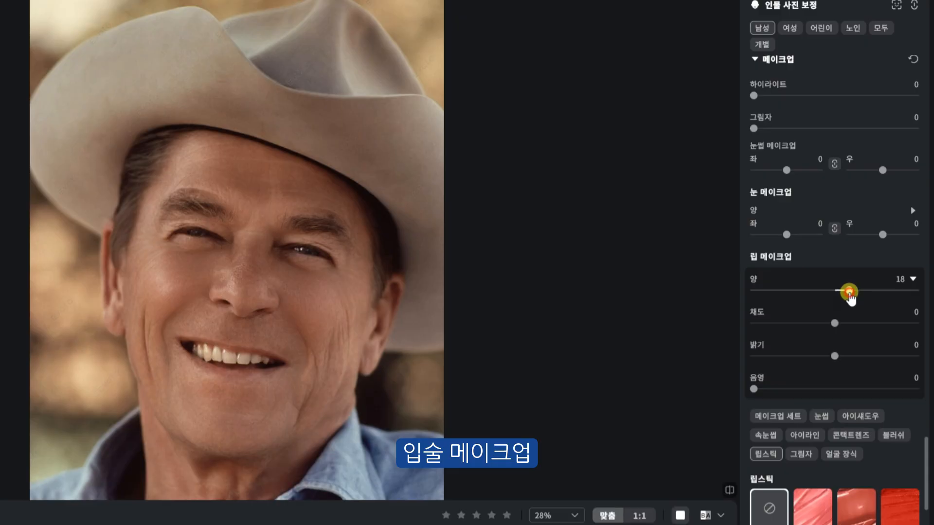
drag(859, 291, 874, 292)
drag(835, 323, 863, 323)
mouse_move(835, 356)
mouse_down()
mouse_move(823, 355)
mouse_move(835, 356)
mouse_up()
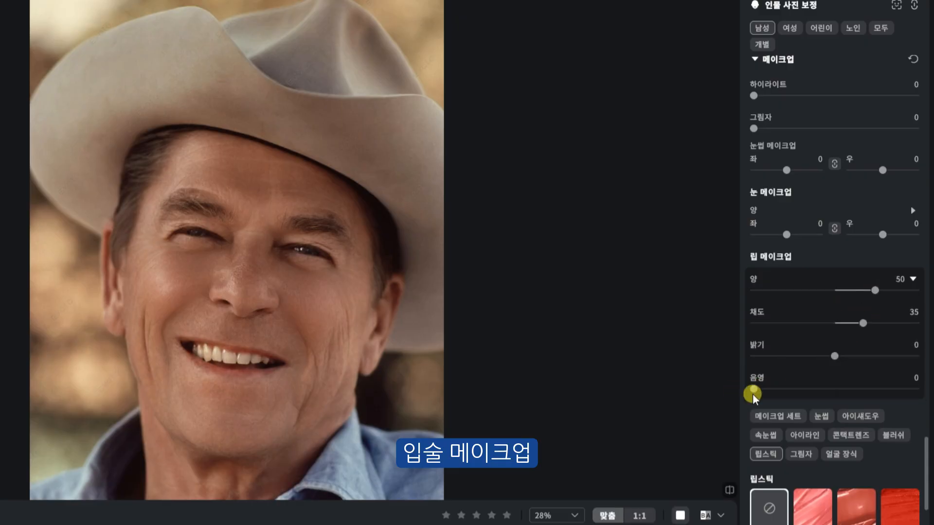
drag(753, 390, 770, 389)
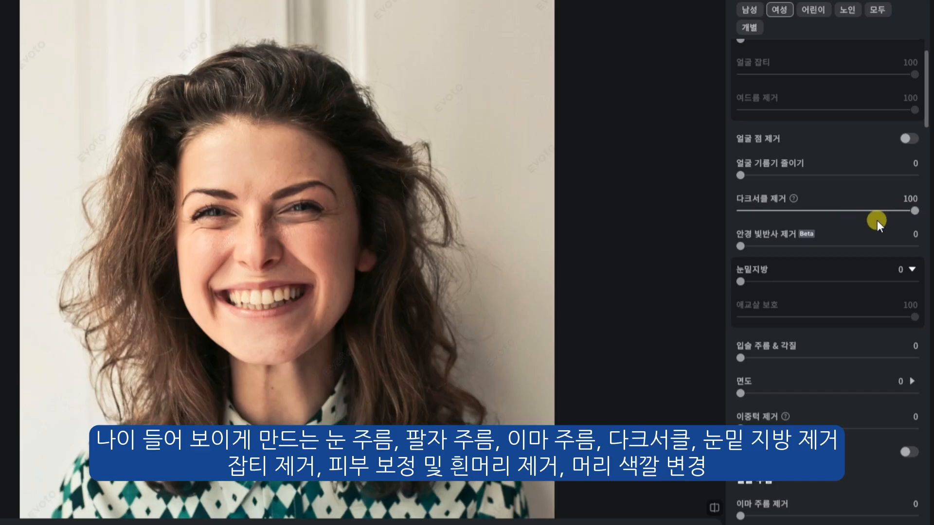
Set the woman's under-eye fat reduction (눈밑지방) to 100 and check the result around her eyes.
scroll(877, 220, down, 2)
drag(809, 200, 914, 226)
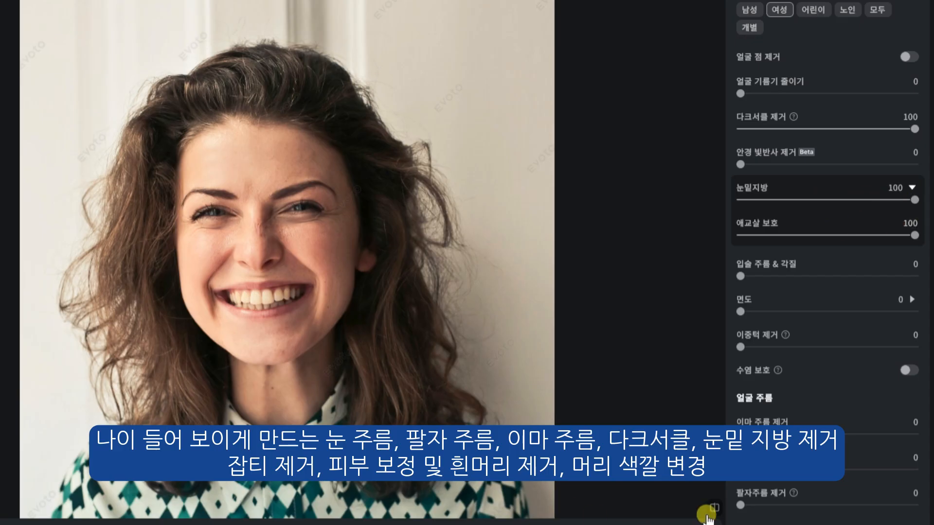
click(554, 524)
click(538, 417)
drag(469, 214, 495, 341)
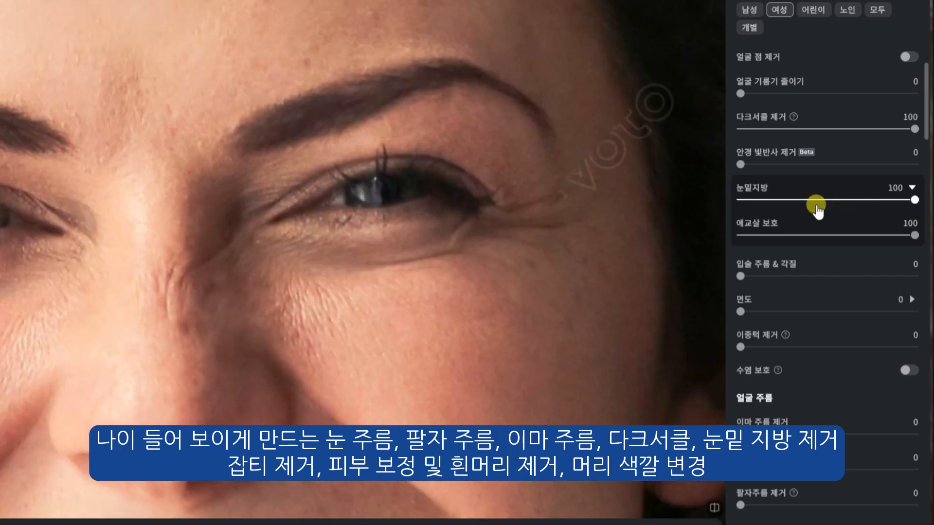
mouse_move(912, 200)
mouse_down()
mouse_move(752, 201)
mouse_move(920, 203)
mouse_up()
Set the woman's lip wrinkle and dead skin removal (입술 주름 & 각질) to 70.
drag(553, 384, 574, 170)
drag(821, 278, 862, 279)
drag(681, 353, 693, 216)
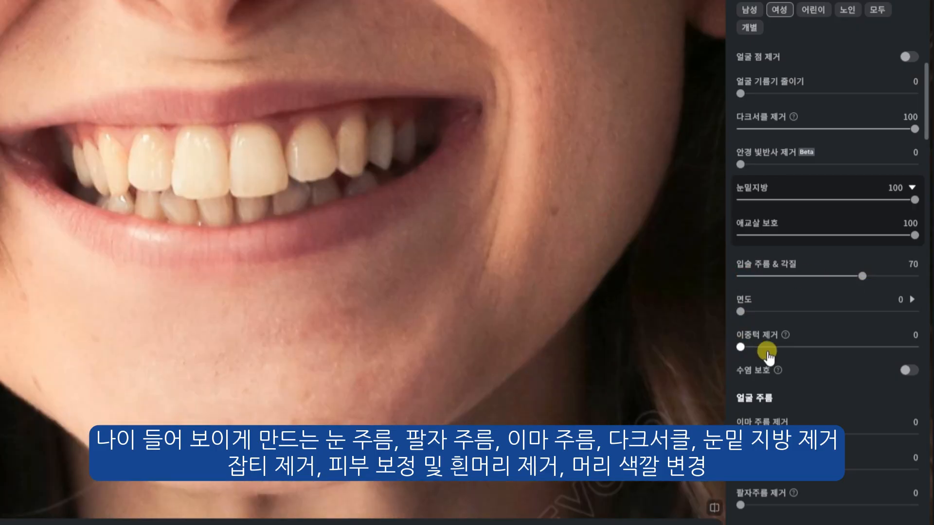
Reduce the woman's facial wrinkles (얼굴 주름) and raise her facial blemish and acne removal (얼굴 잡티/여드름 제거).
scroll(767, 351, down, 5)
scroll(574, 287, down, 4)
drag(553, 184, 477, 323)
drag(741, 189, 792, 189)
drag(740, 225, 916, 265)
drag(740, 122, 827, 124)
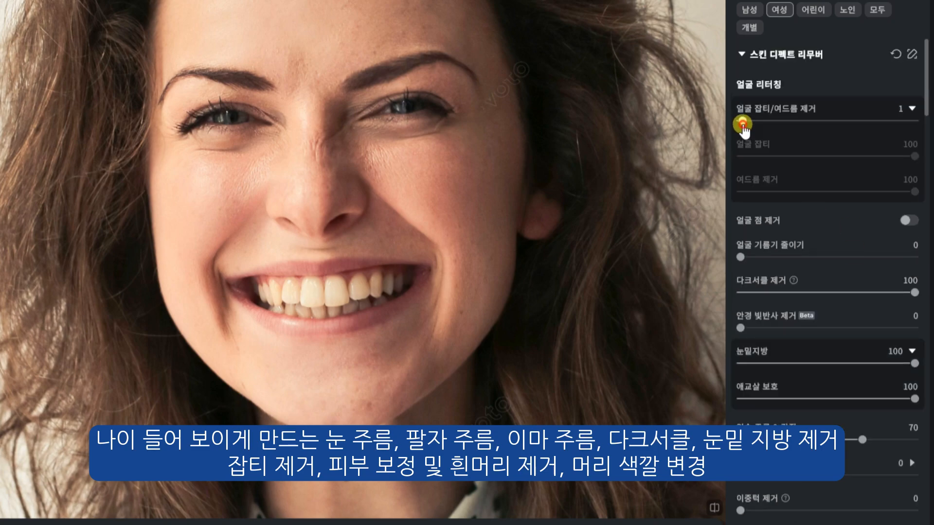
Set the woman's facial smooth texture (매끄러운 텍스처) to 51 and soft skin (부드러운 피부) to 30.
scroll(854, 353, down, 10)
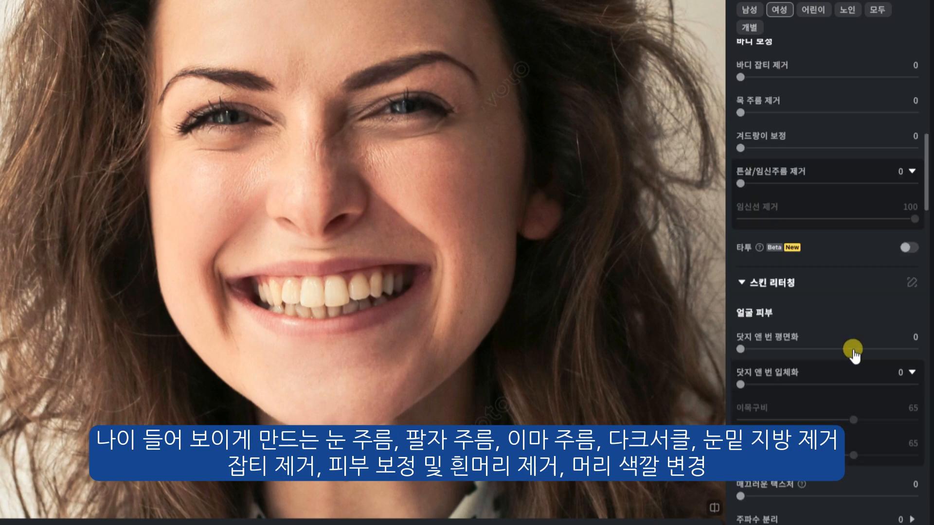
scroll(825, 294, down, 5)
drag(800, 251, 829, 251)
click(756, 322)
drag(757, 321, 793, 322)
scroll(794, 326, down, 3)
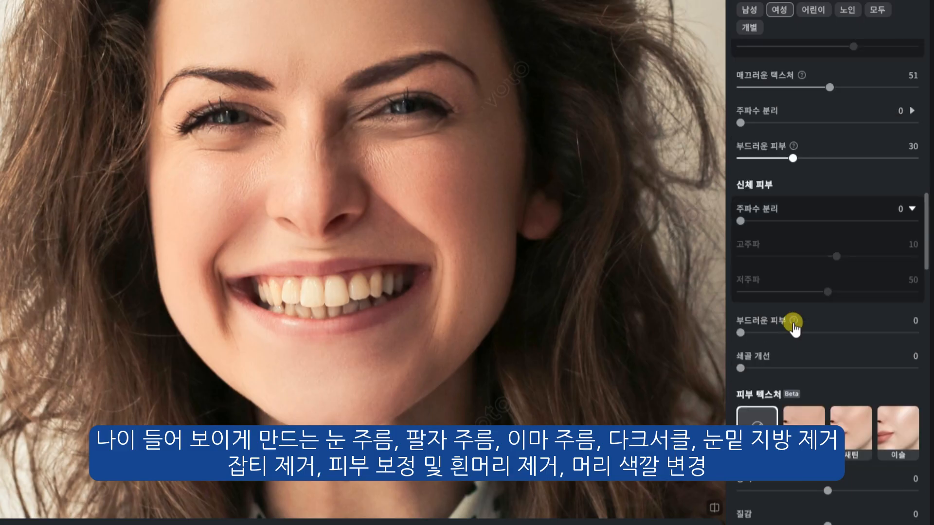
Set the root volume (뿌리 볼륨) of the woman's hair to 30.
scroll(789, 326, up, 3)
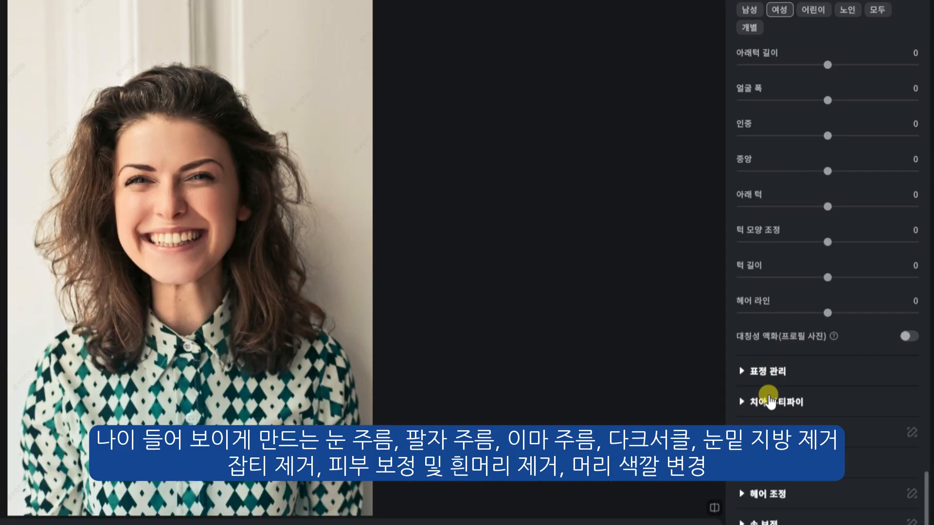
scroll(767, 396, down, 10)
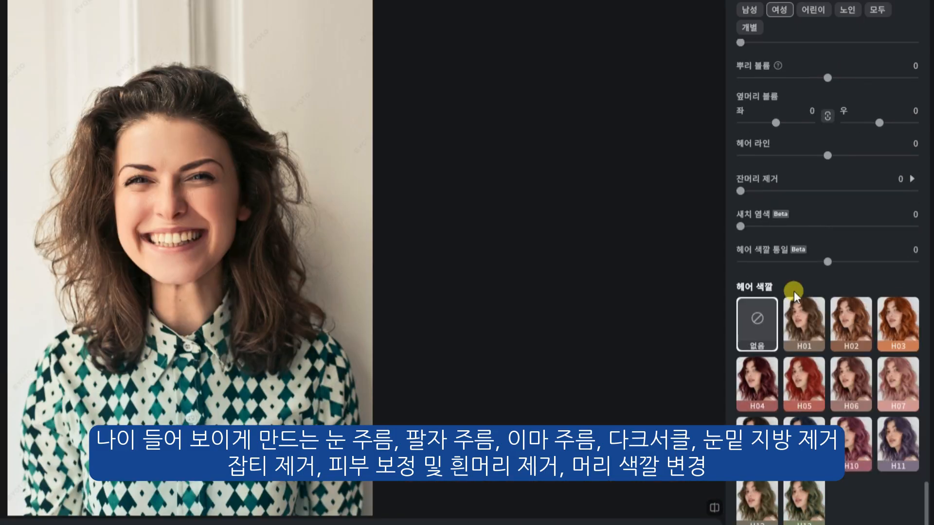
scroll(782, 333, up, 2)
drag(827, 160, 858, 160)
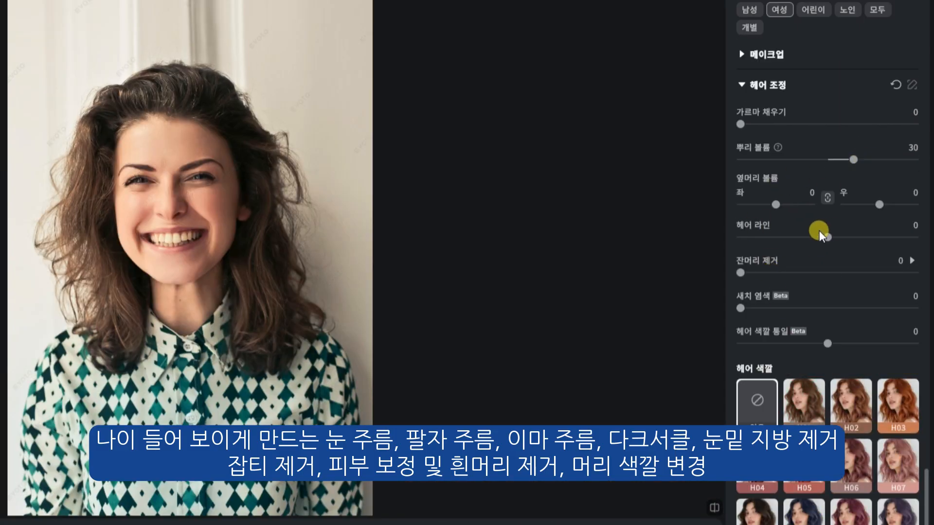
Set the woman's flyaway hair removal (잔머리 제거) to 50 and gray hair dyeing (새치 염색) to 40.
click(827, 272)
scroll(794, 343, down, 3)
drag(740, 222, 810, 221)
Try hair color presets including H02 on the woman's hair and reset the hair color to none (없음).
scroll(828, 259, down, 1)
click(833, 287)
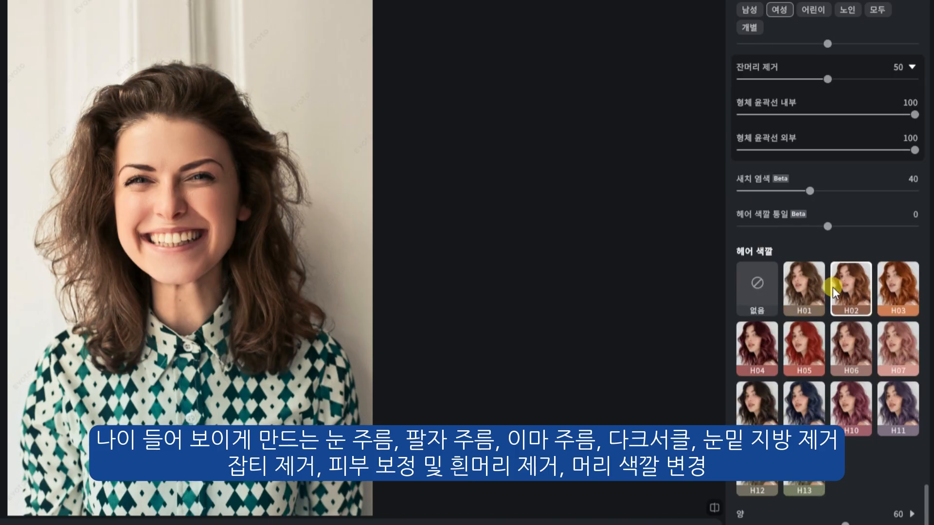
click(757, 399)
click(755, 282)
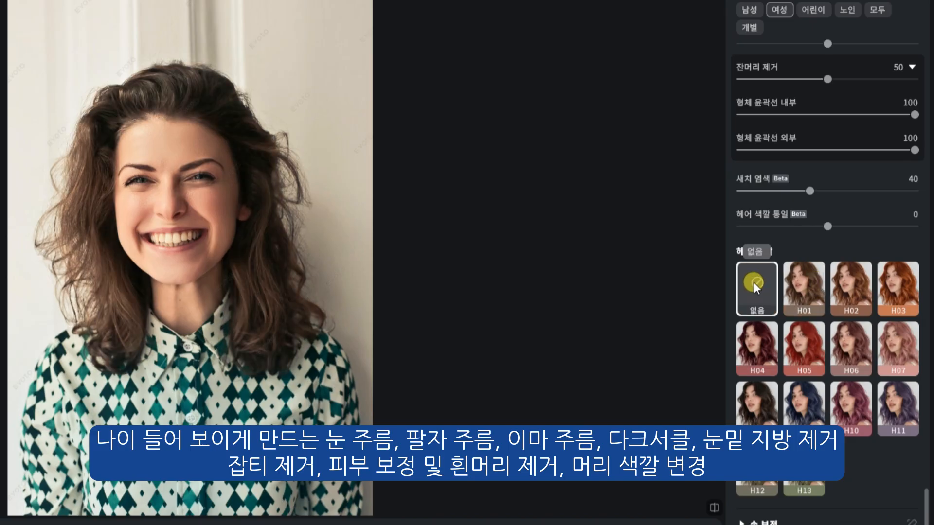
Set the woman's makeup highlight (하이라이트) to 20, and her lip makeup amount (양) and saturation (채도) to 10 each.
scroll(755, 282, up, 5)
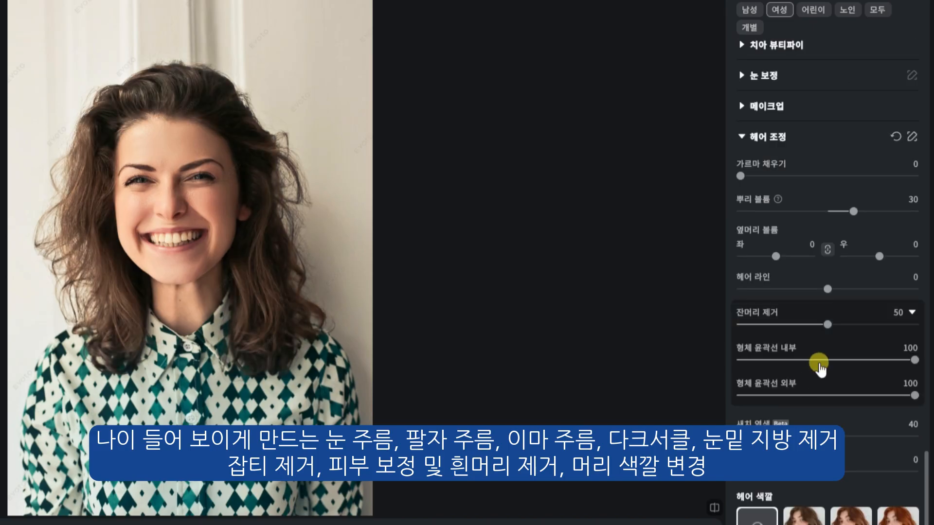
scroll(818, 364, up, 3)
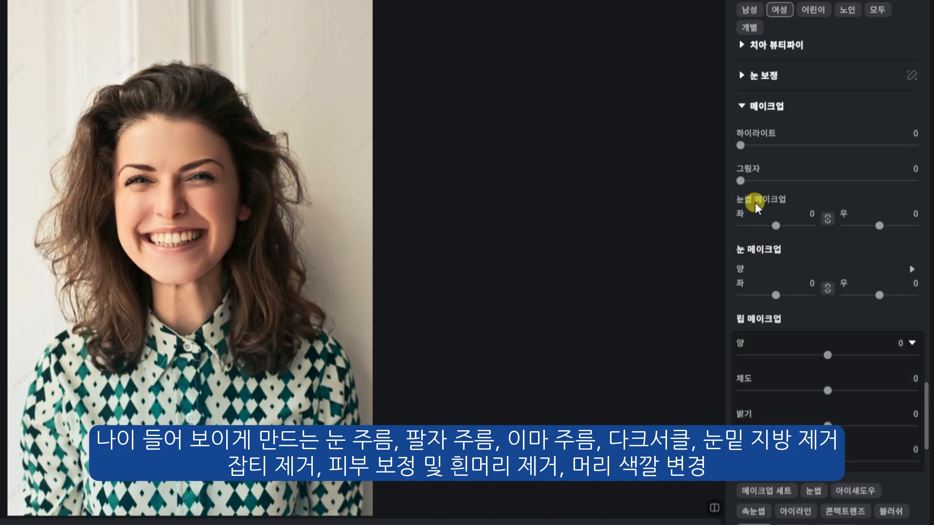
drag(740, 145, 774, 145)
mouse_move(825, 356)
mouse_down()
mouse_move(853, 357)
mouse_move(832, 357)
mouse_up()
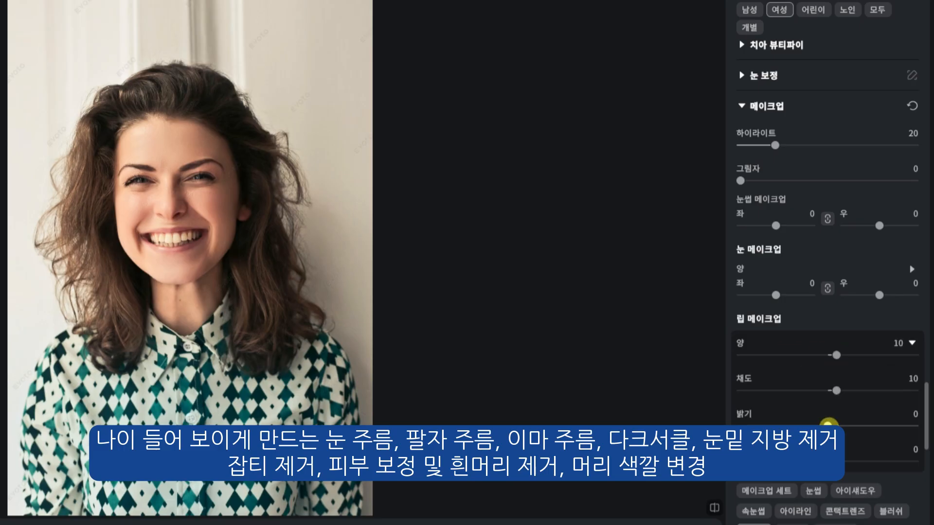
scroll(830, 382, up, 4)
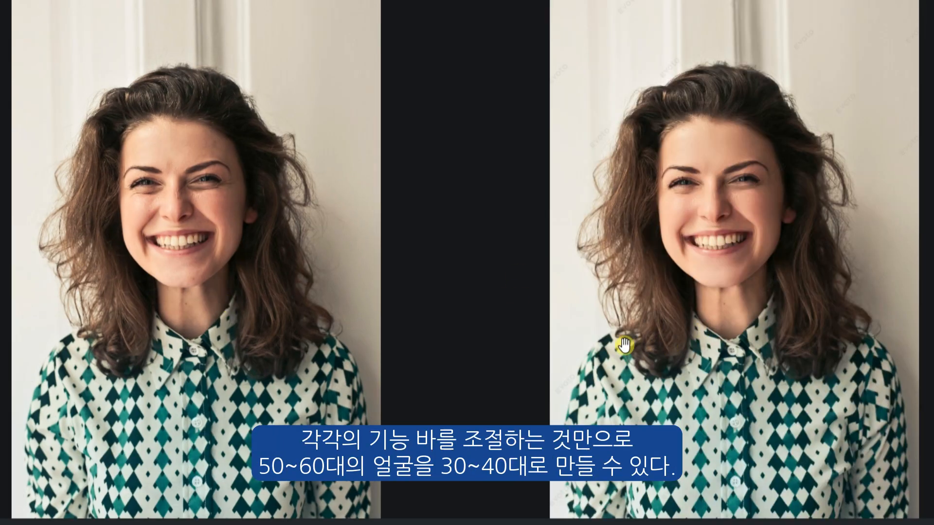